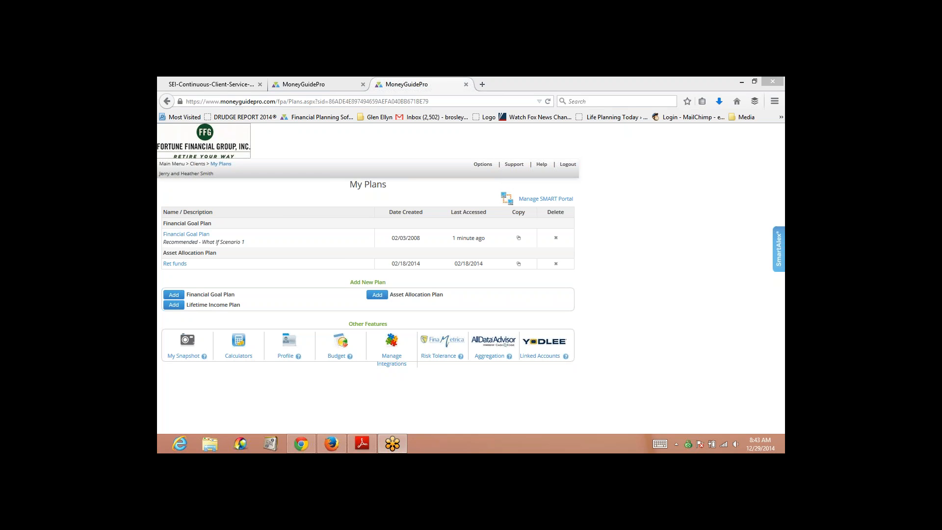
Open the existing Financial Goal Plan and go to its investment assets, down to the section for entering new ones
click(186, 234)
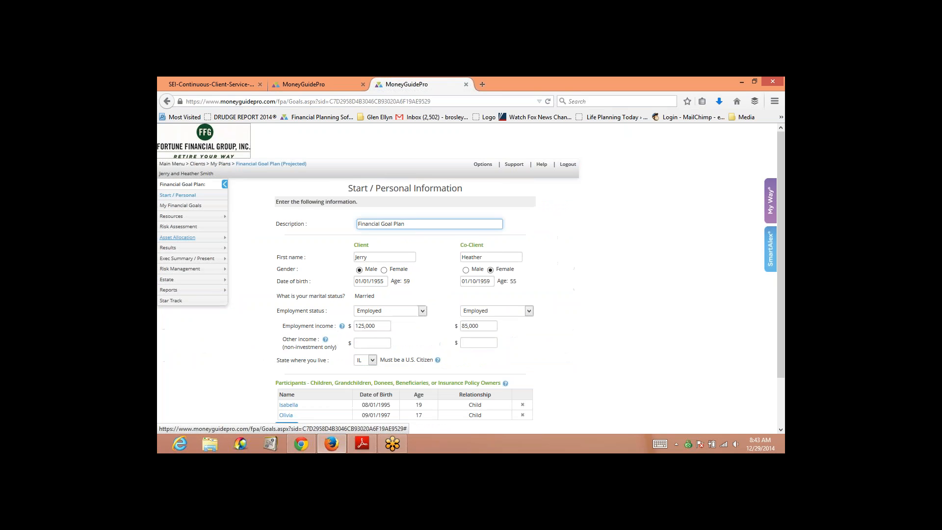
click(171, 216)
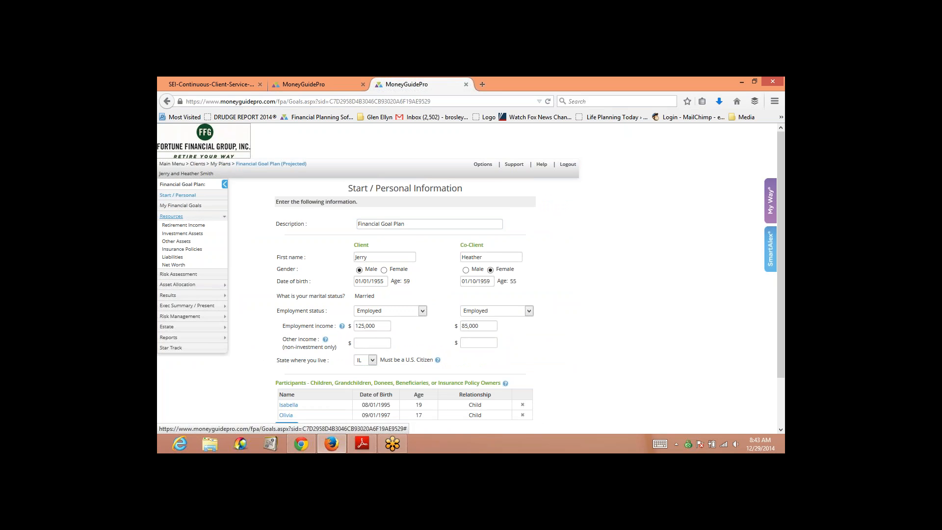
click(182, 233)
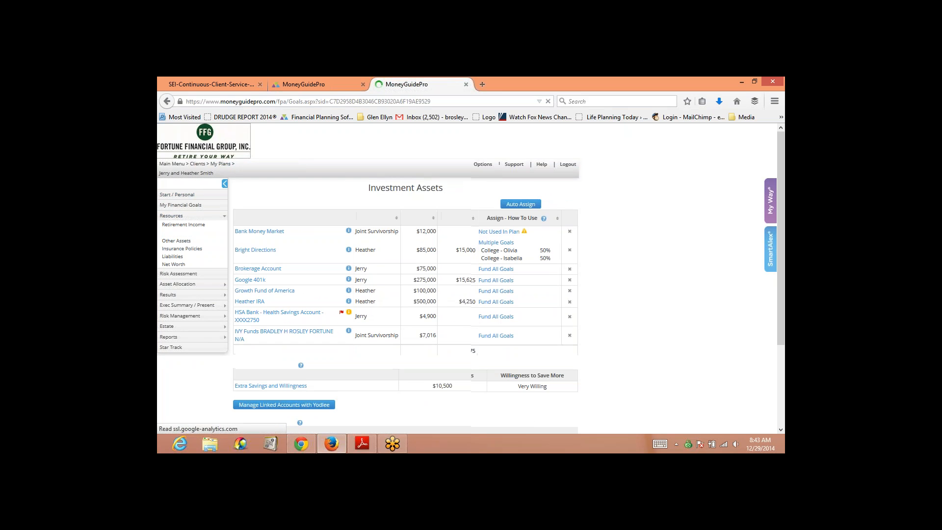
scroll(406, 278, down, 4)
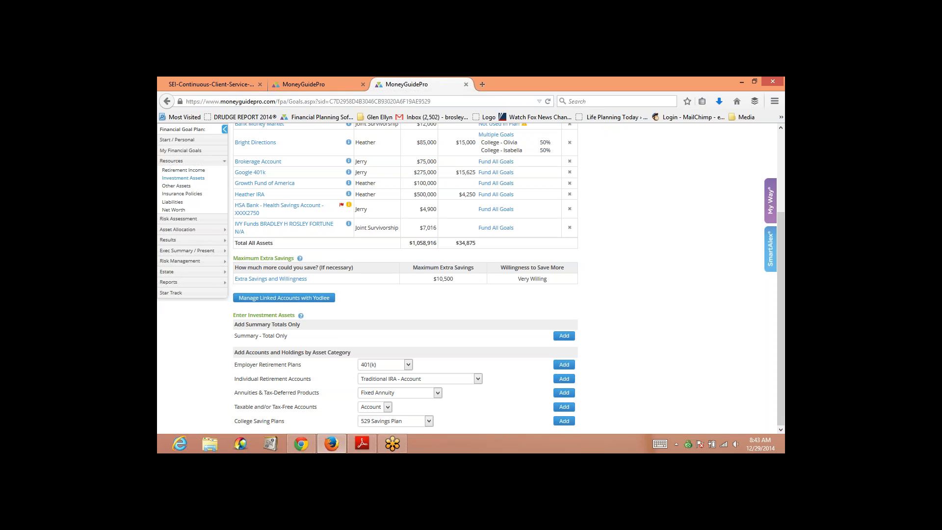
Add a taxable account owned jointly with survivorship, name it "ABC brokerage", and choose to enter it as a total
click(387, 407)
click(388, 407)
click(564, 406)
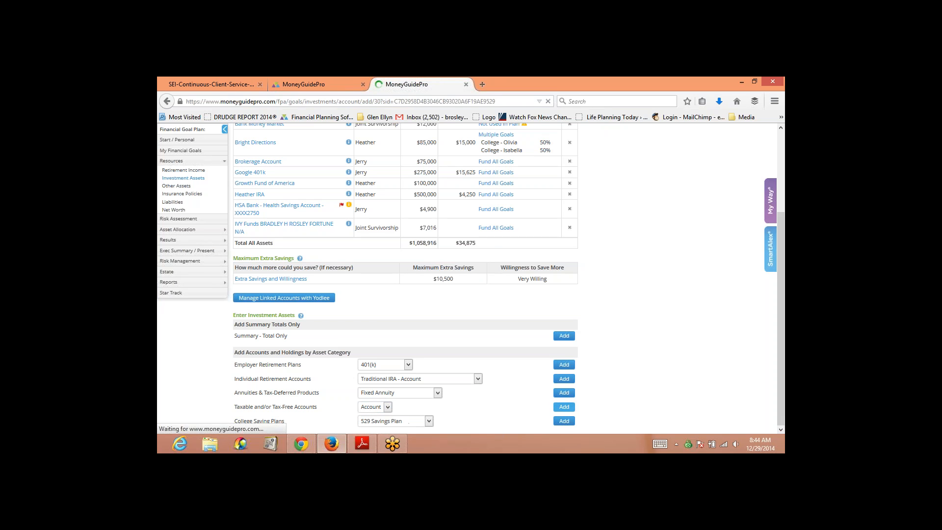
click(412, 237)
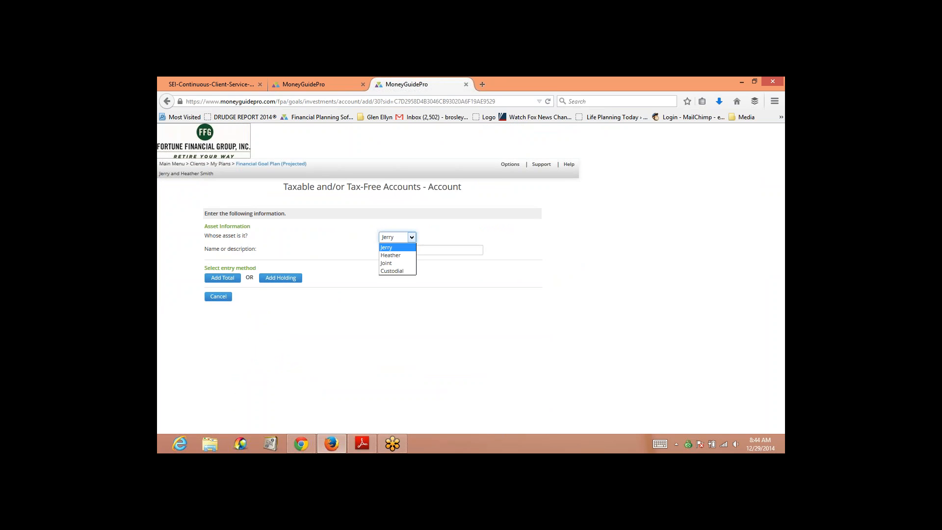
click(393, 263)
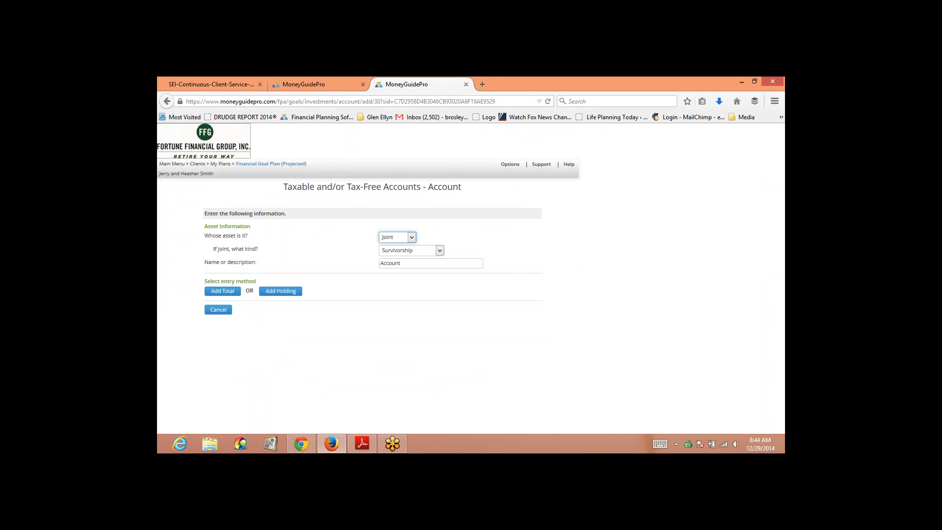
drag(402, 263, 379, 264)
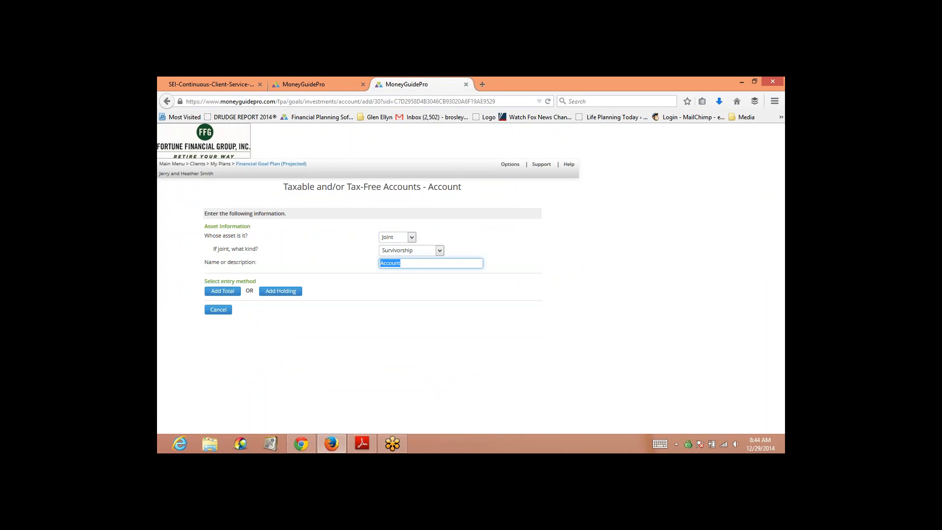
text(ABC brokerage)
click(222, 291)
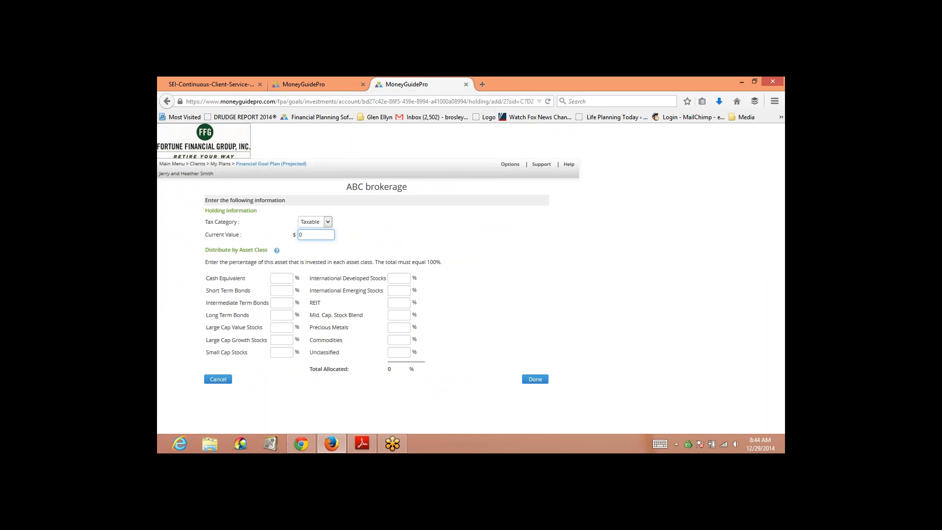
Set the ABC brokerage holding's current value to $100,000, allocate 100% to Unclassified, and save the holding
double_click(308, 234)
text(100000)
key(Tab)
click(535, 379)
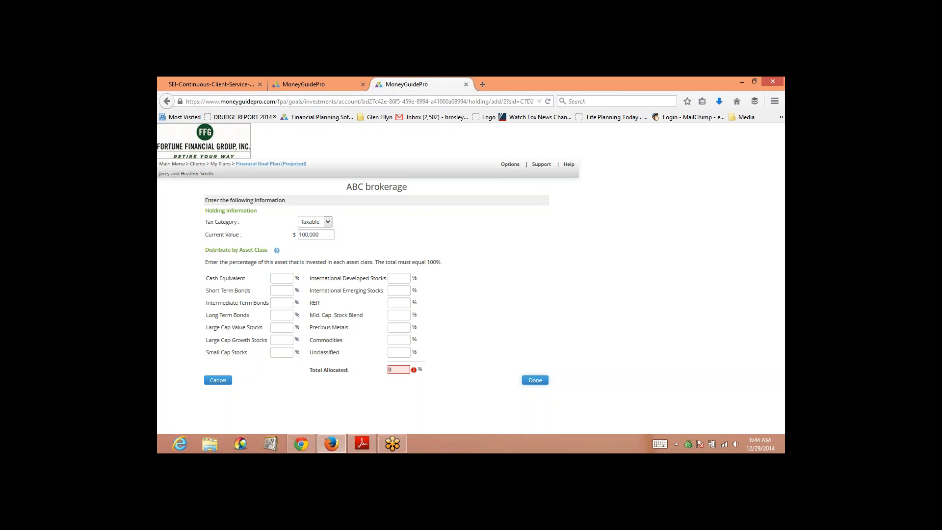
click(399, 352)
text(1000)
click(535, 380)
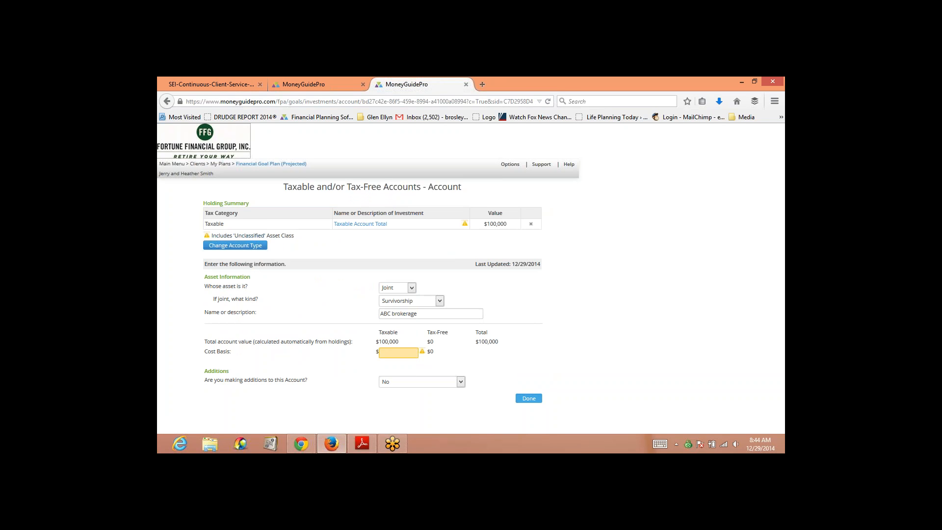
Set the ABC brokerage account's taxable cost basis to $100,000
click(398, 353)
text(100,000)
key(Tab)
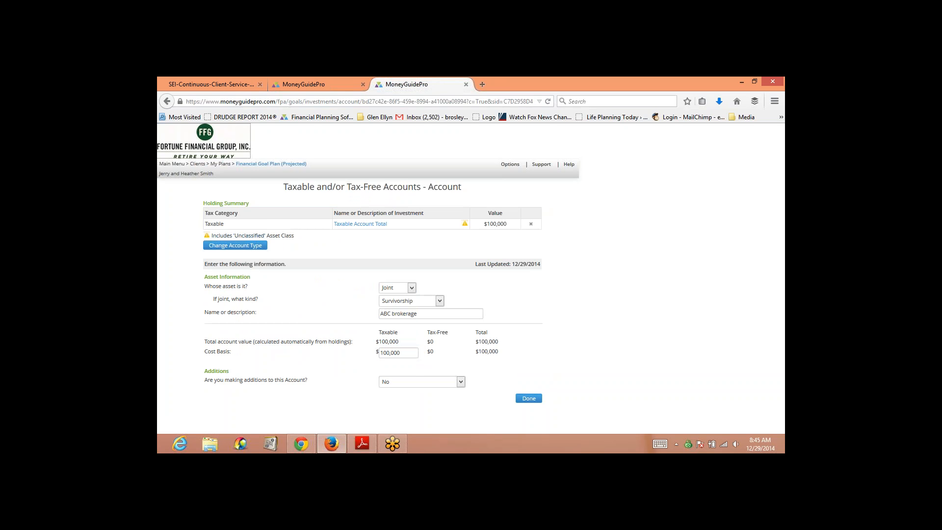
Enable additions to the ABC brokerage account at $1,000 taxable per year, ending at the client's retirement, and save the account
click(460, 382)
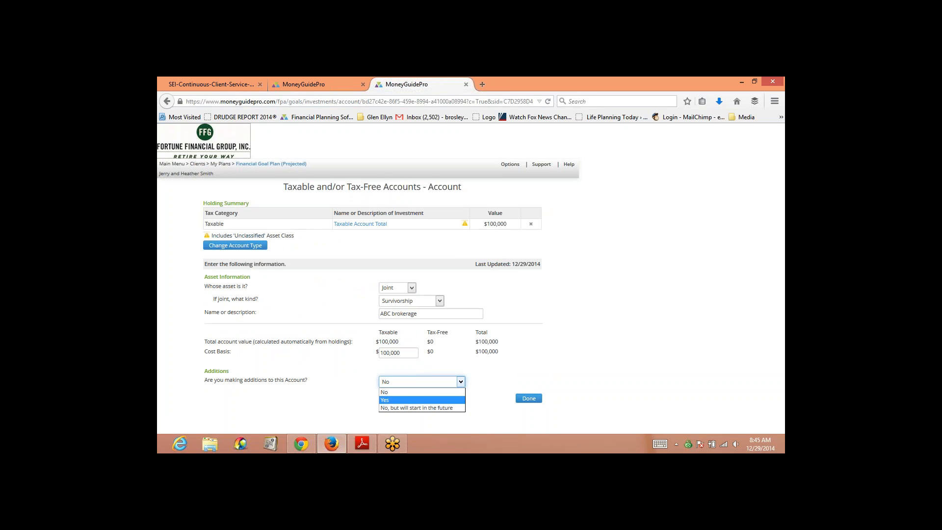
click(422, 400)
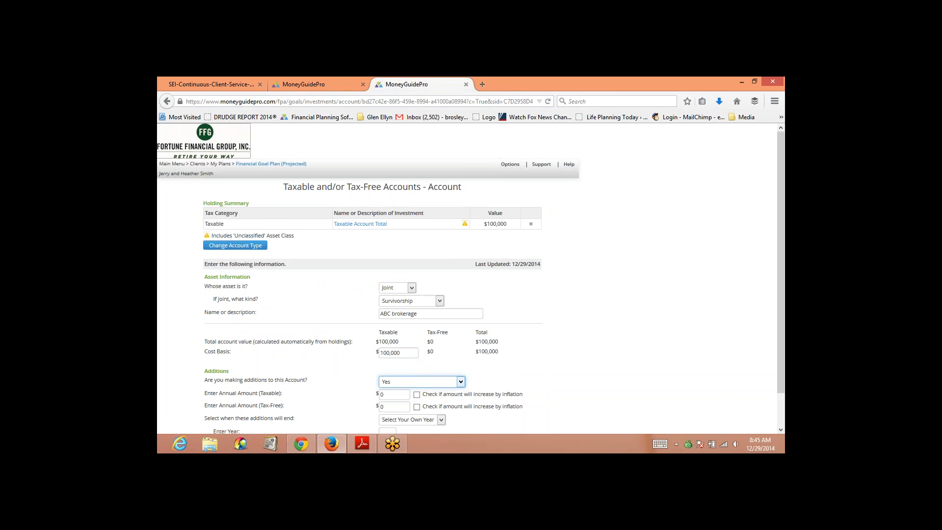
scroll(470, 278, down, 1)
key(Tab)
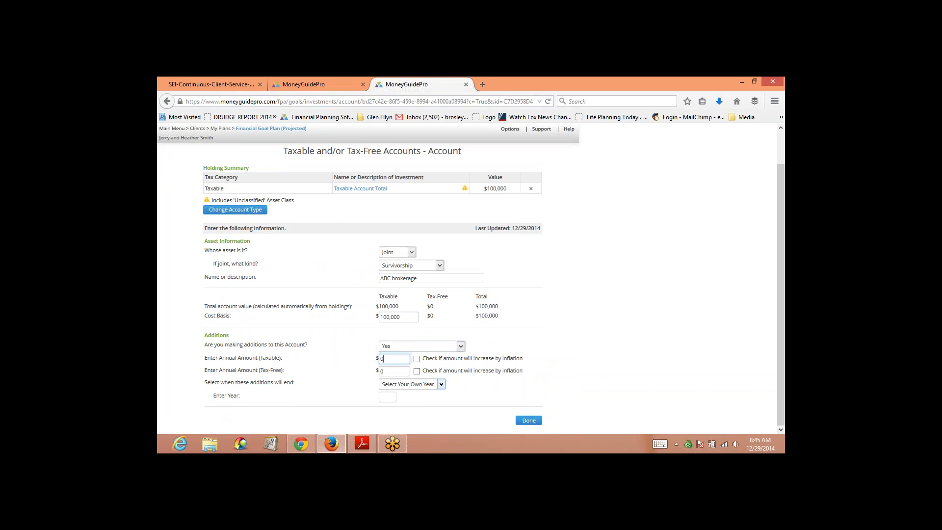
key(BackSpace)
text(1000)
key(Tab)
click(441, 384)
click(417, 394)
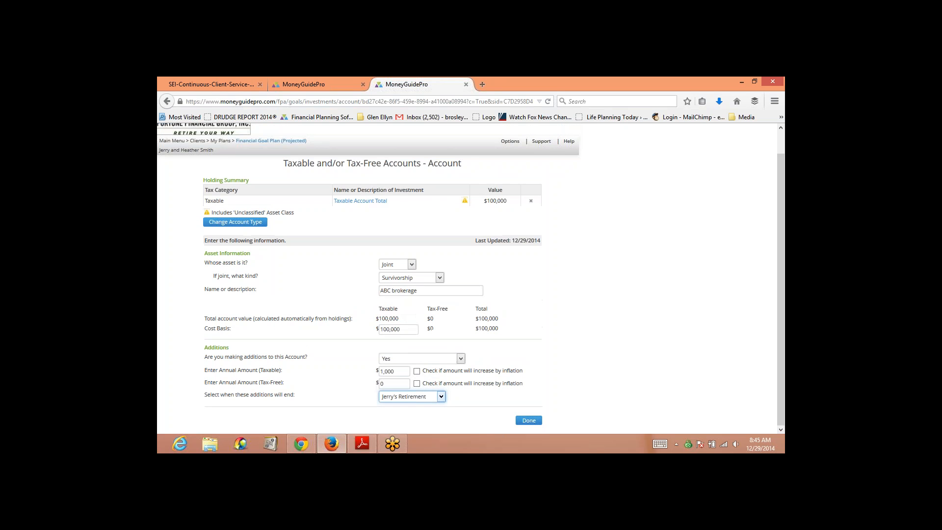
click(529, 420)
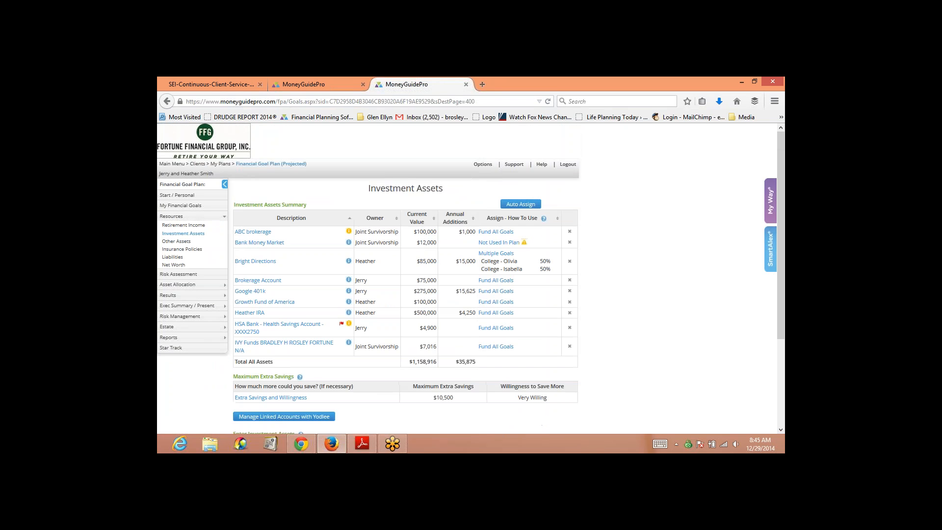
Add a Home personal asset under the plan's other assets, with joint ownership of the Survivorship kind
scroll(406, 277, down, 2)
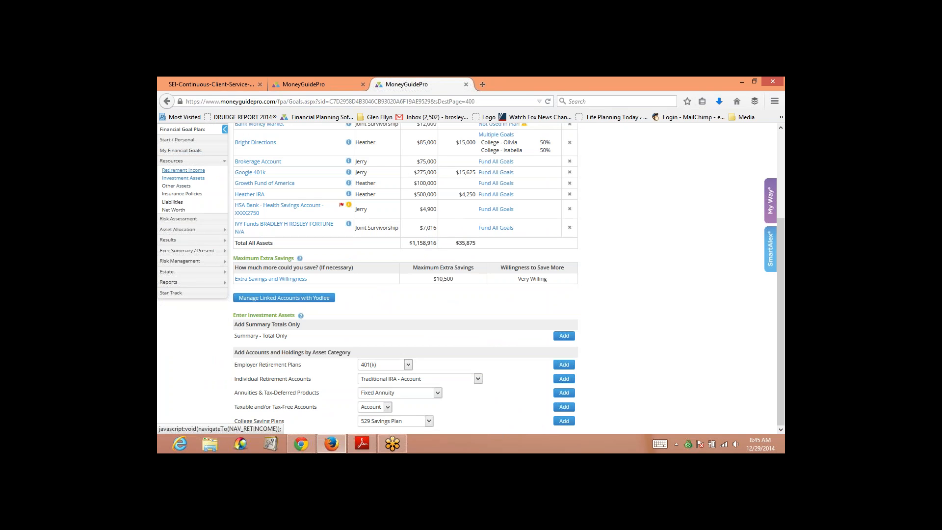
click(176, 185)
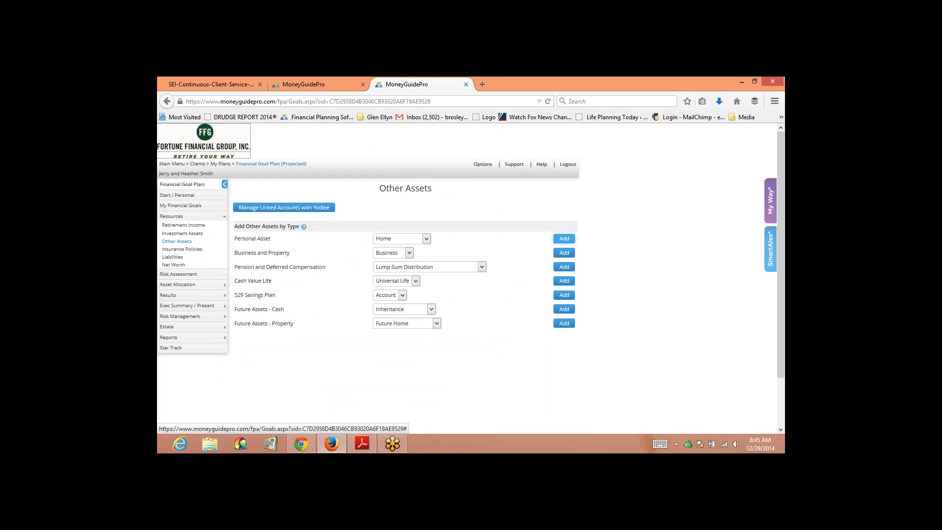
click(564, 238)
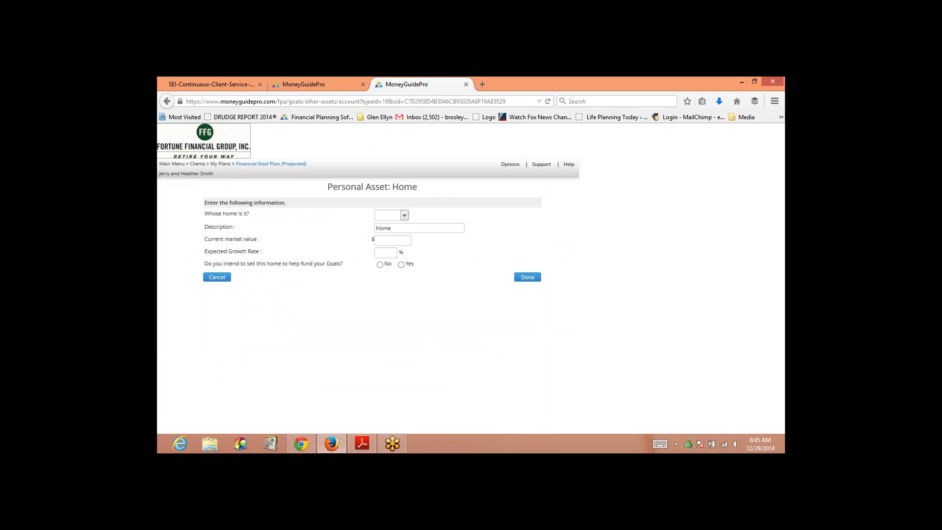
click(404, 215)
click(385, 247)
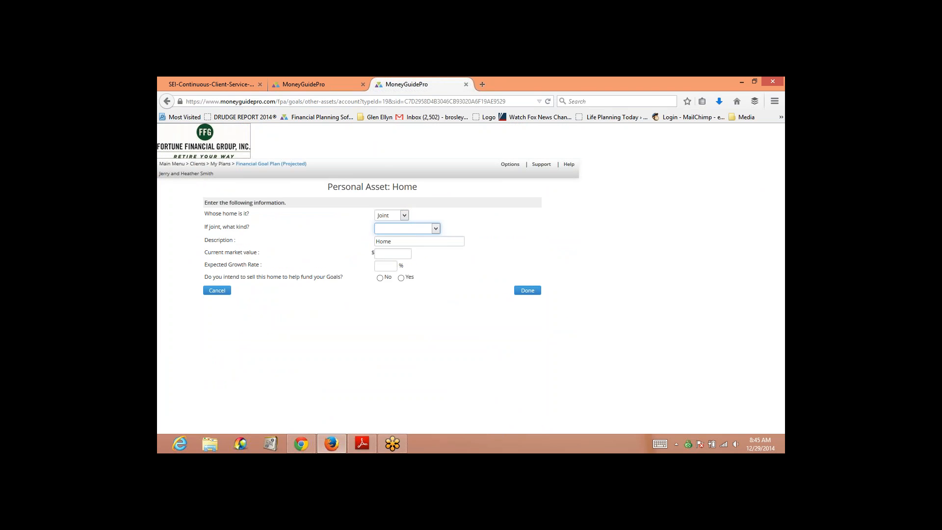
click(436, 229)
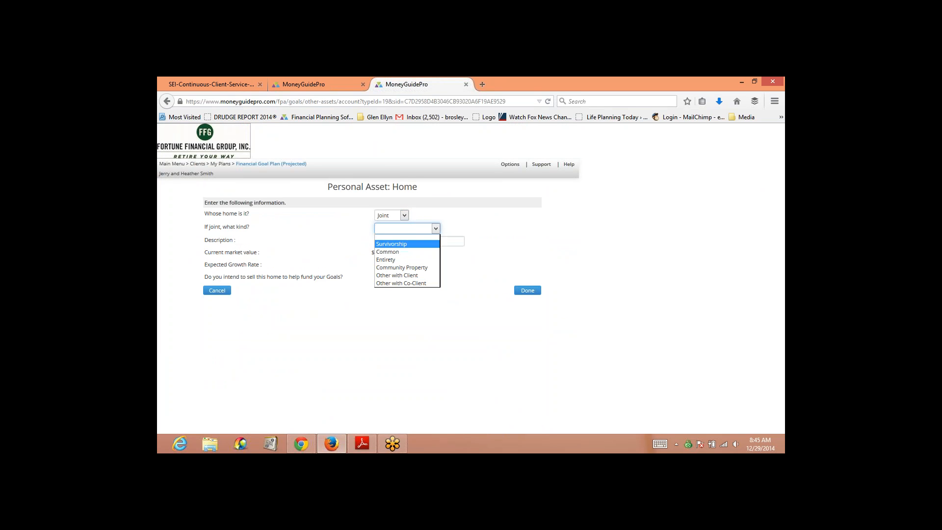
click(394, 243)
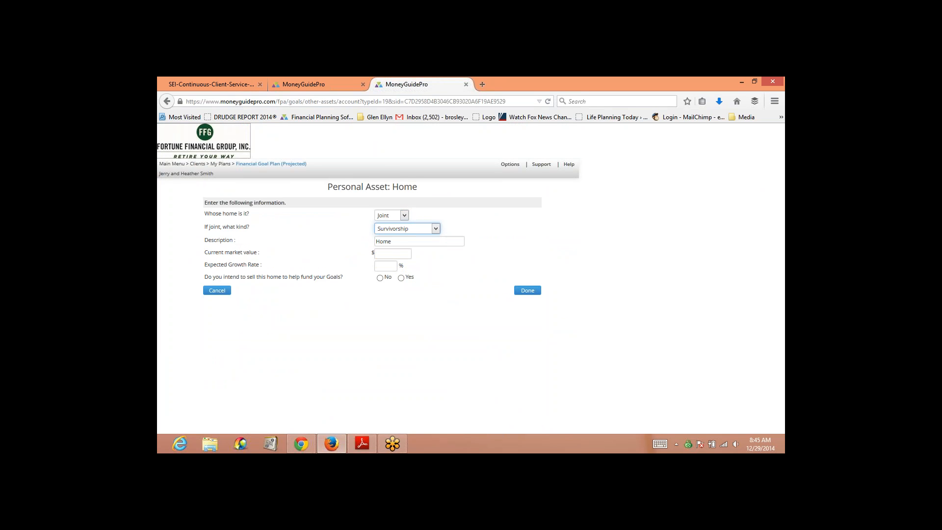
Set the home's current market value to $1,000,000 and its expected growth rate to 2%
click(393, 254)
text(3,000,0)
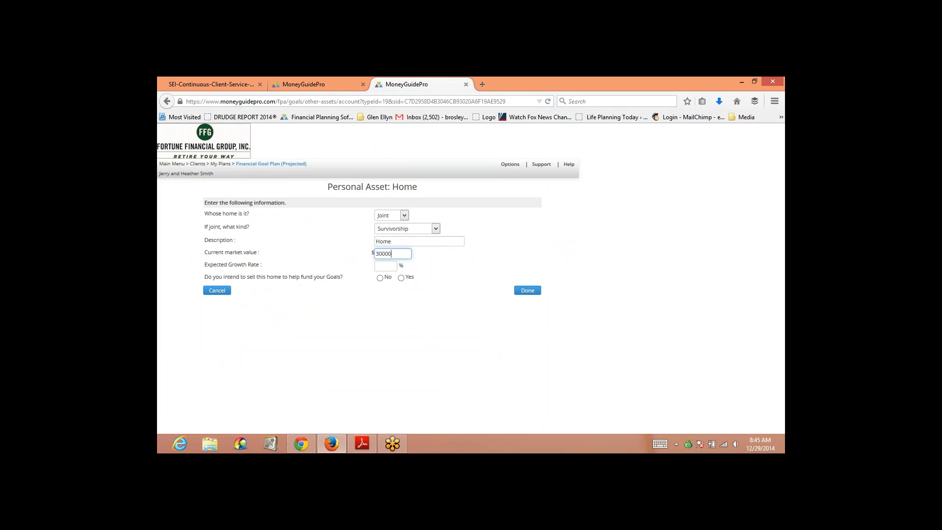
text(00)
key(Tab)
key(shift+Tab)
text(1,000,)
text(0000)
key(Tab)
click(386, 266)
text(2)
key(Tab)
Mark the home to be sold at the client's retirement to fund goals, expecting $500,000 cash in Year 1, and save it
click(401, 278)
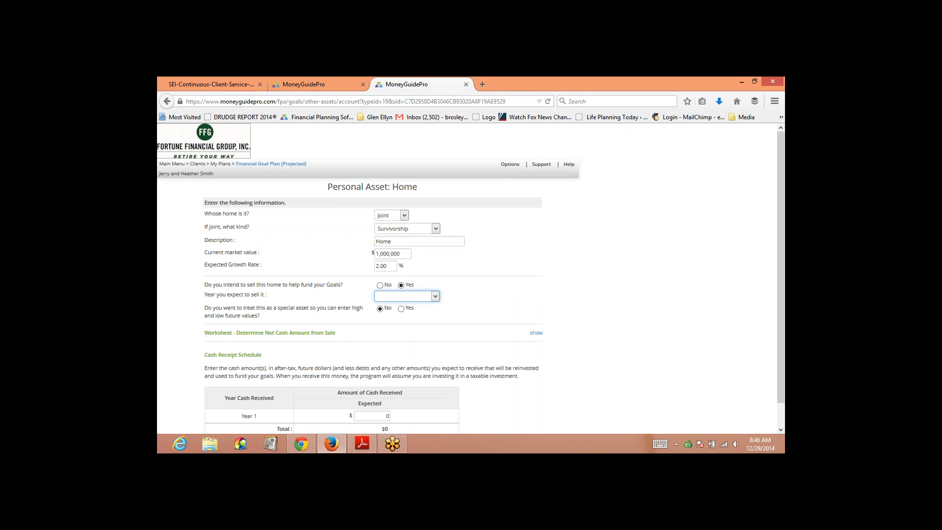
scroll(470, 278, down, 1)
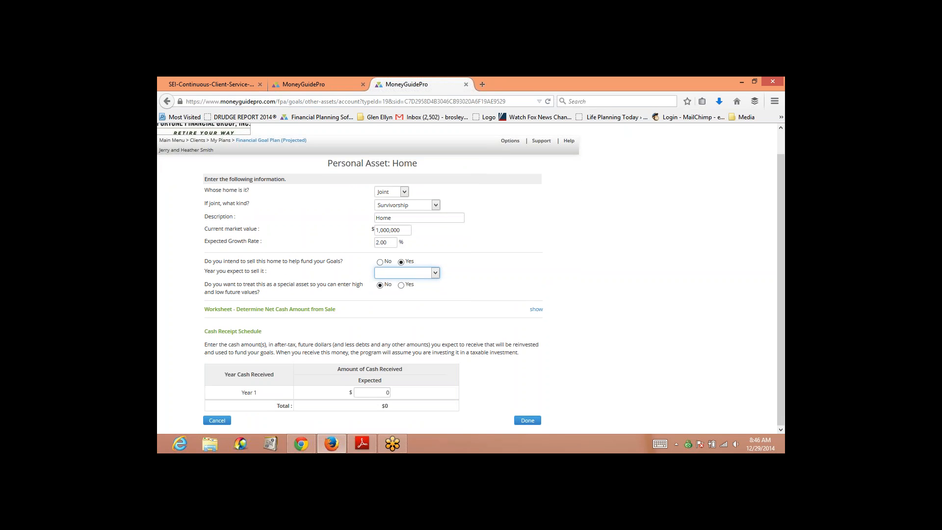
click(378, 392)
double_click(387, 393)
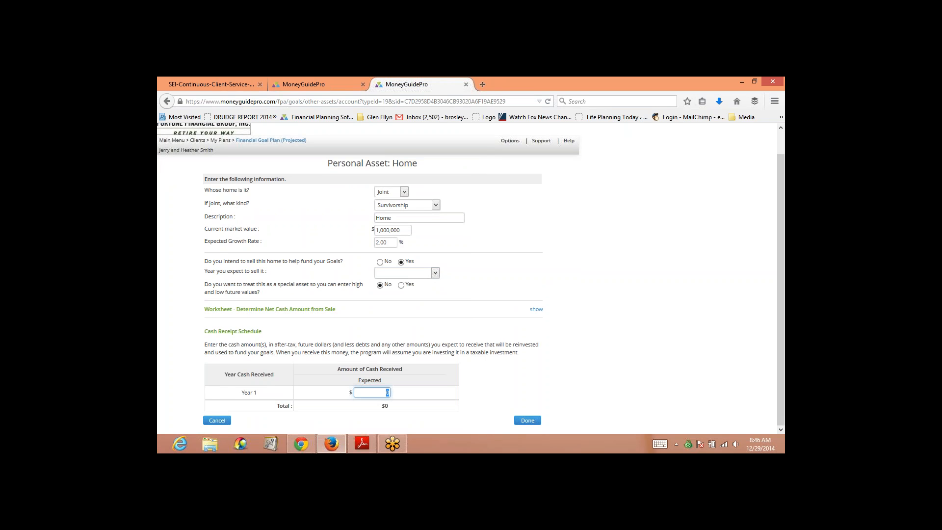
text(500000)
key(Tab)
click(527, 420)
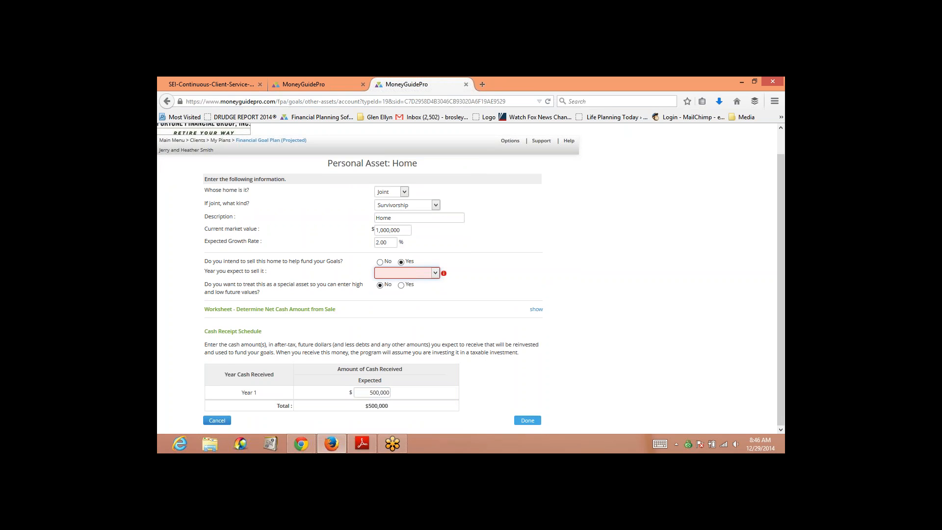
click(434, 273)
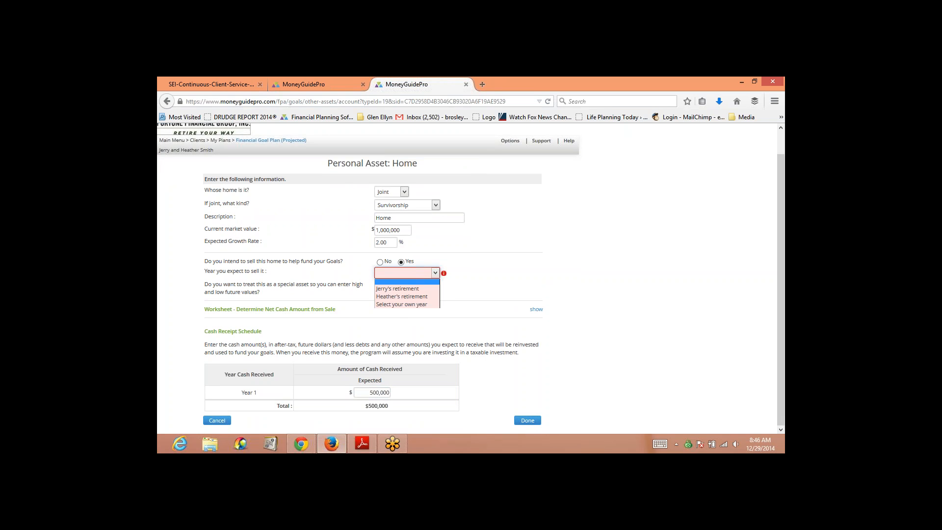
click(405, 289)
click(527, 420)
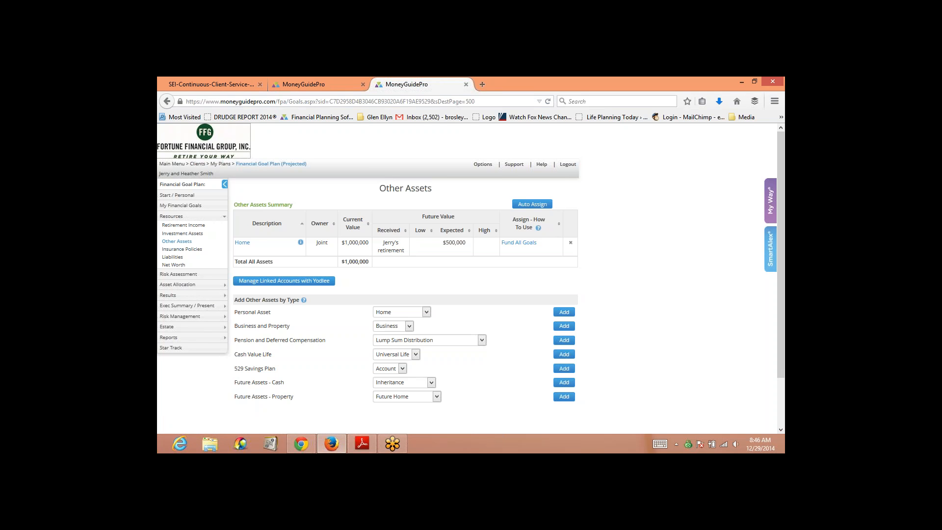
click(426, 312)
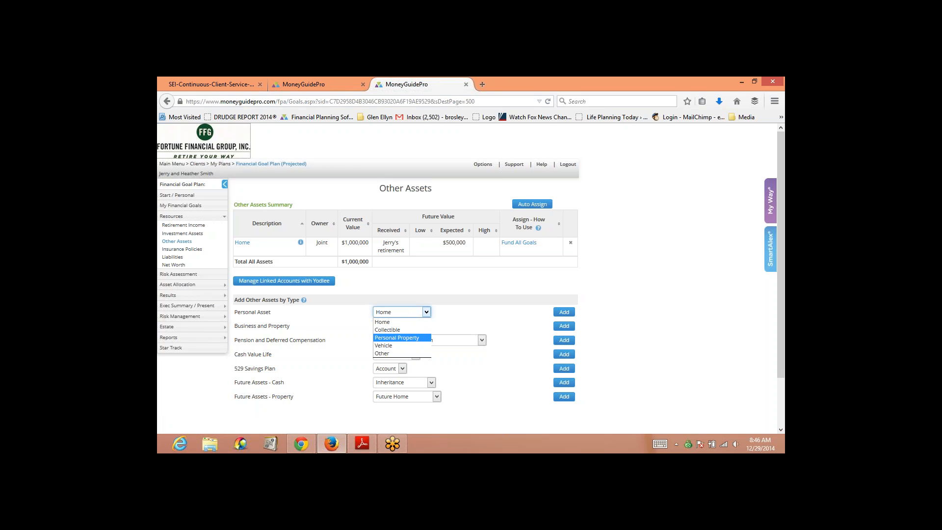
click(426, 312)
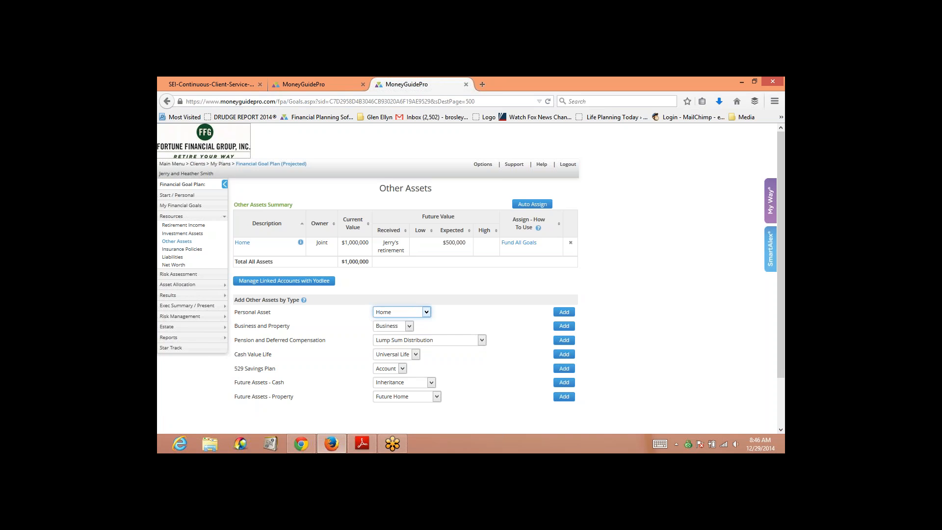
click(409, 326)
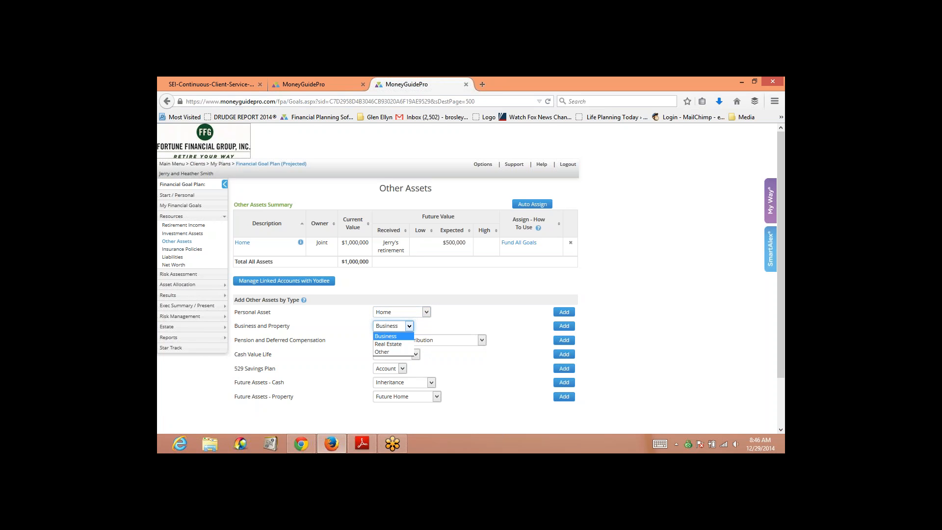
click(409, 326)
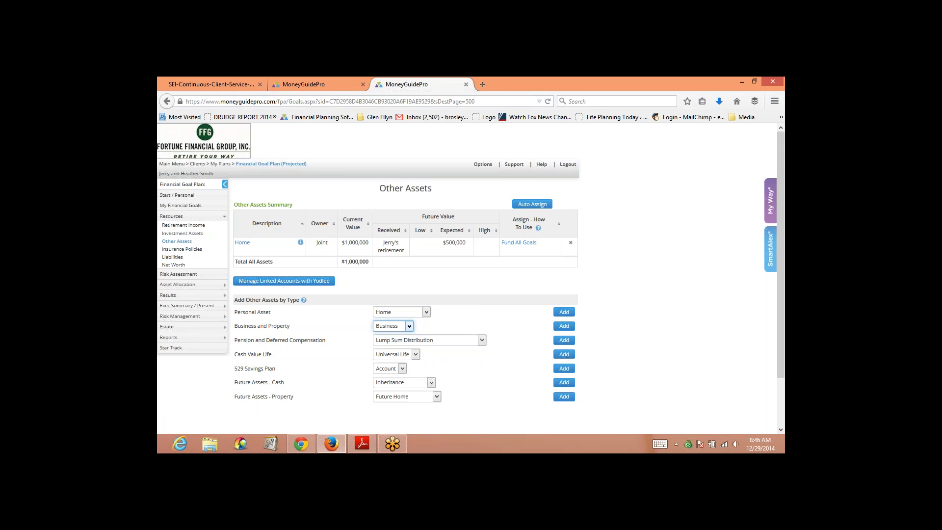
scroll(470, 275, down, 2)
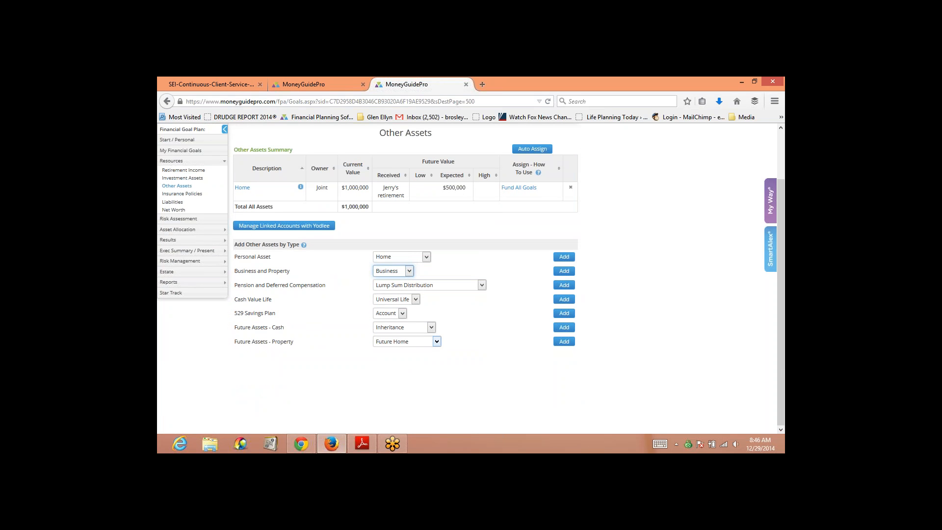
Add an Inheritance as a future cash asset under the plan's other assets, assigned to the client's spouse
click(431, 327)
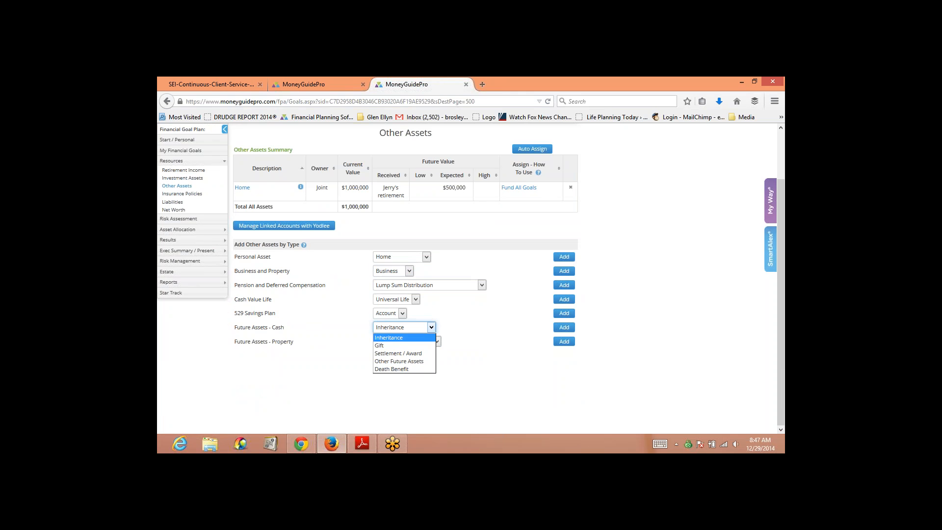
key(Escape)
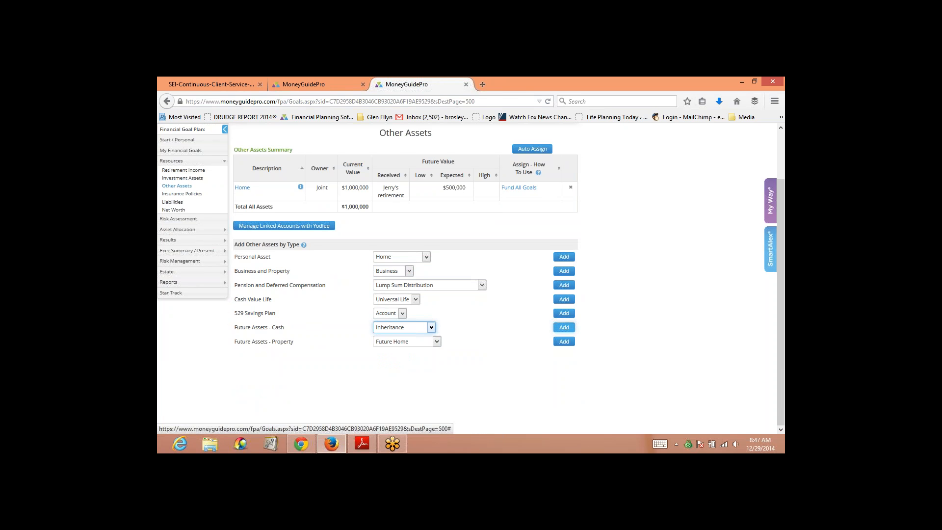
click(564, 327)
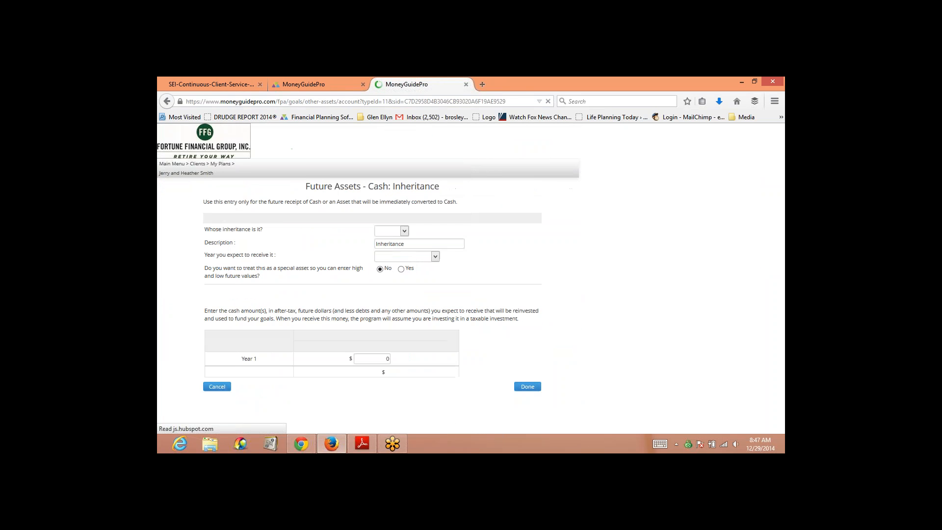
click(404, 231)
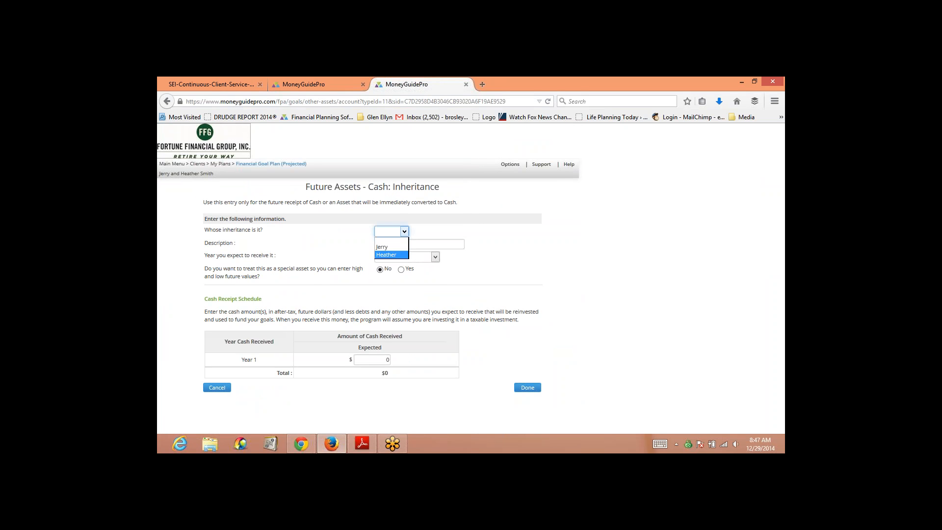
click(386, 255)
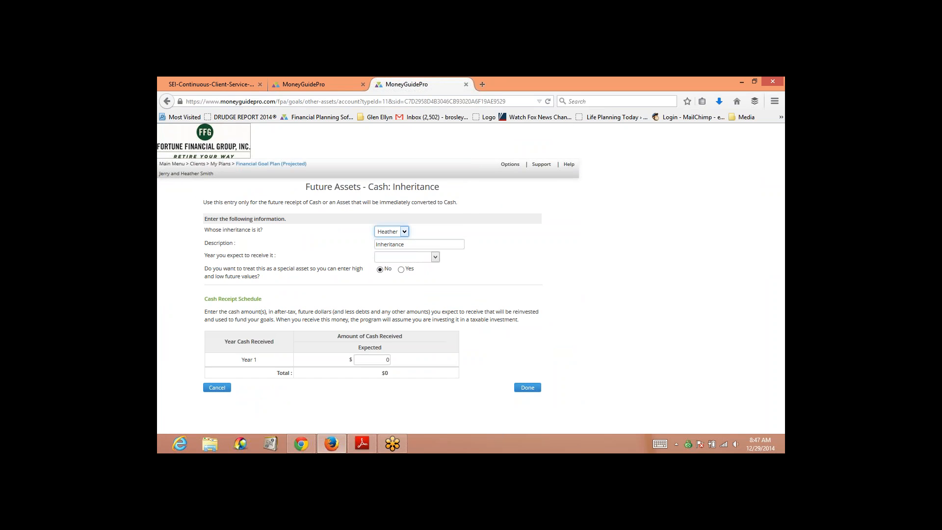
Give the inheritance its own receipt year of 2035 with $500,000 expected cash in Year 1, and save it
click(435, 257)
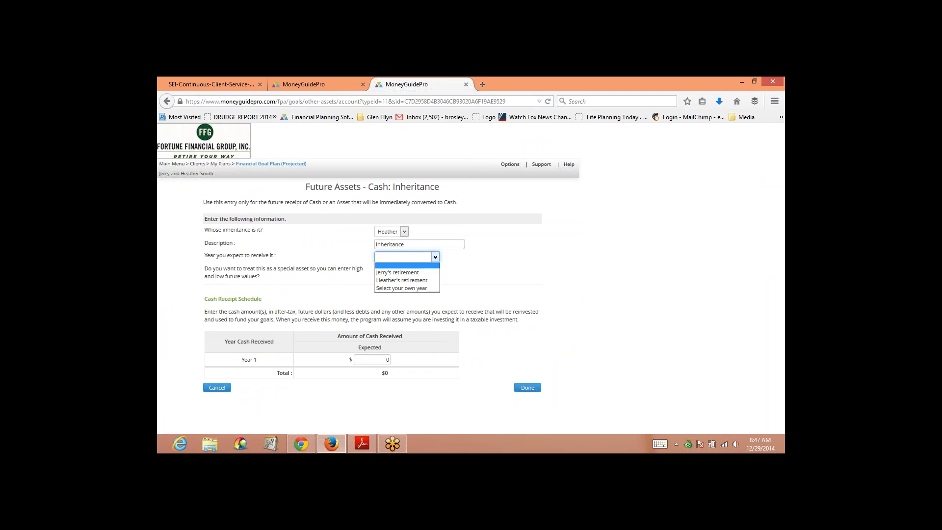
key(Return)
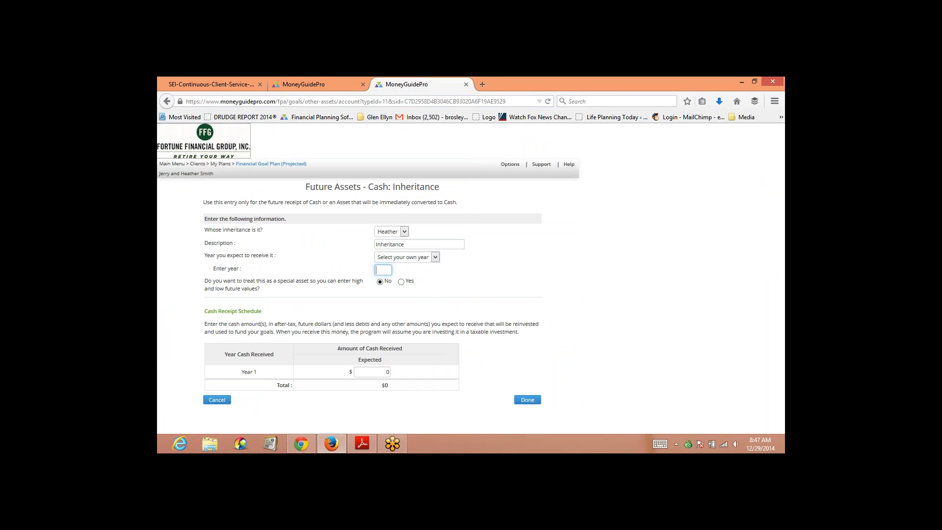
text(2035)
key(Tab)
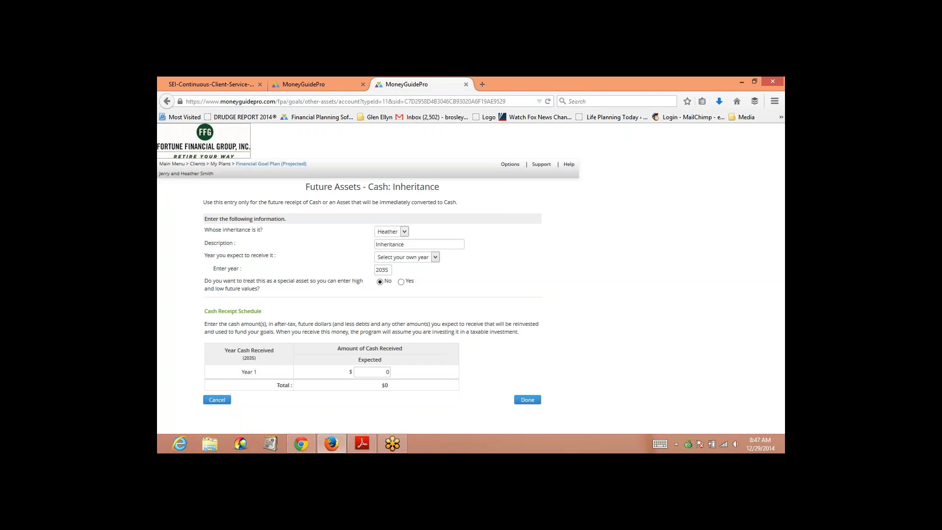
key(Tab)
text(500000)
key(Tab)
click(527, 399)
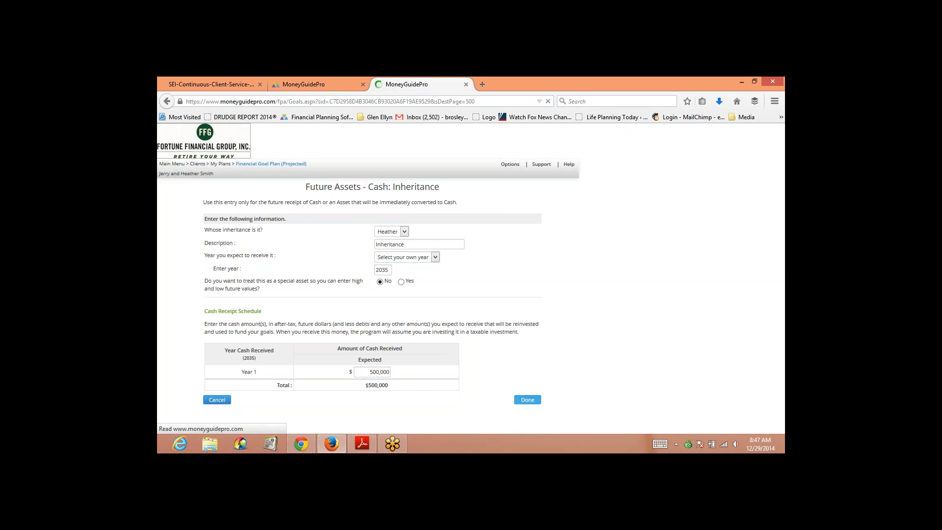
Review the plan's insurance policies and open its liabilities
scroll(406, 274, down, 2)
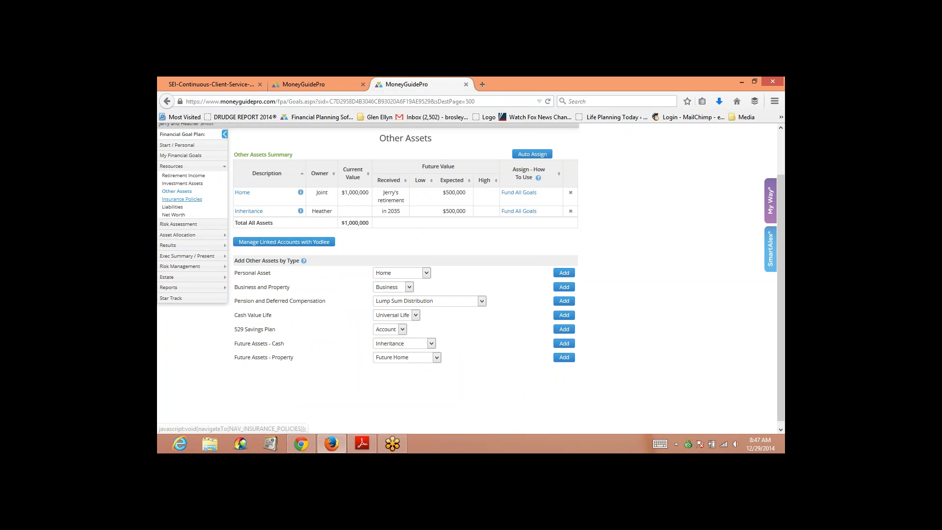
click(182, 199)
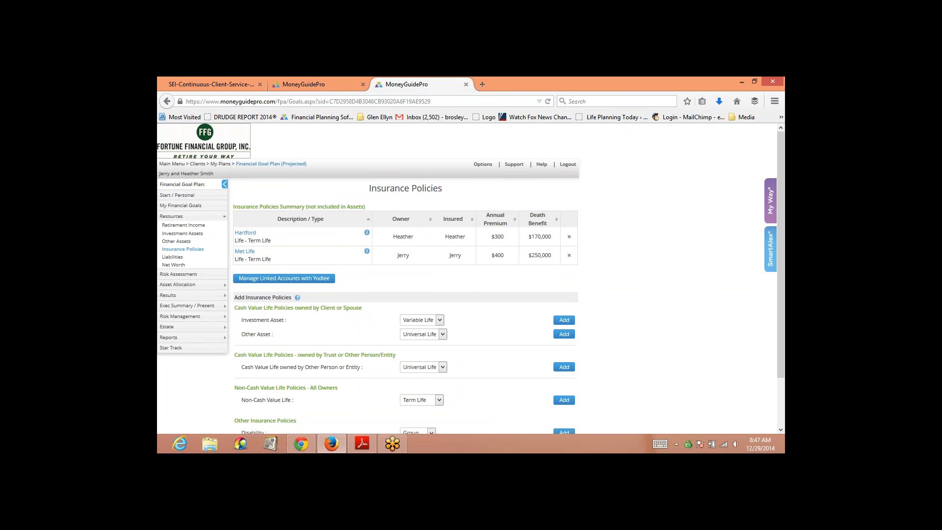
scroll(172, 206, down, 2)
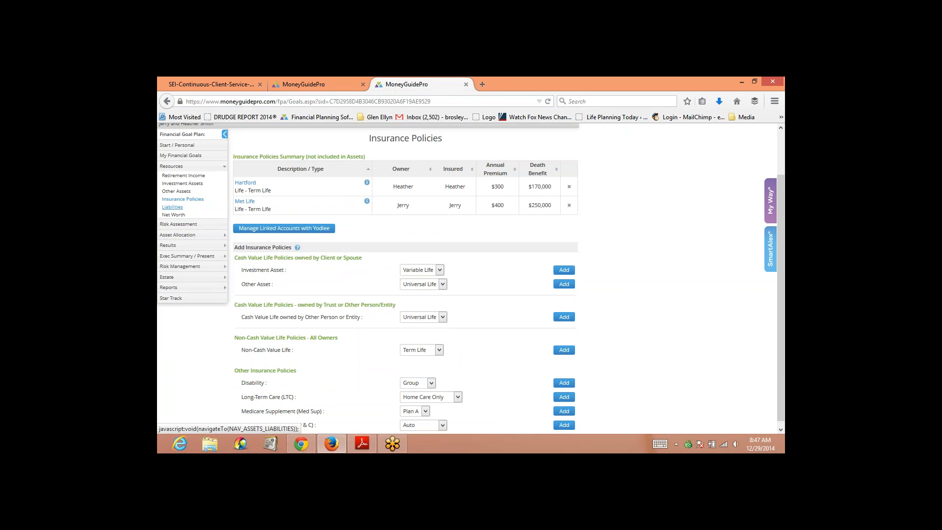
click(172, 207)
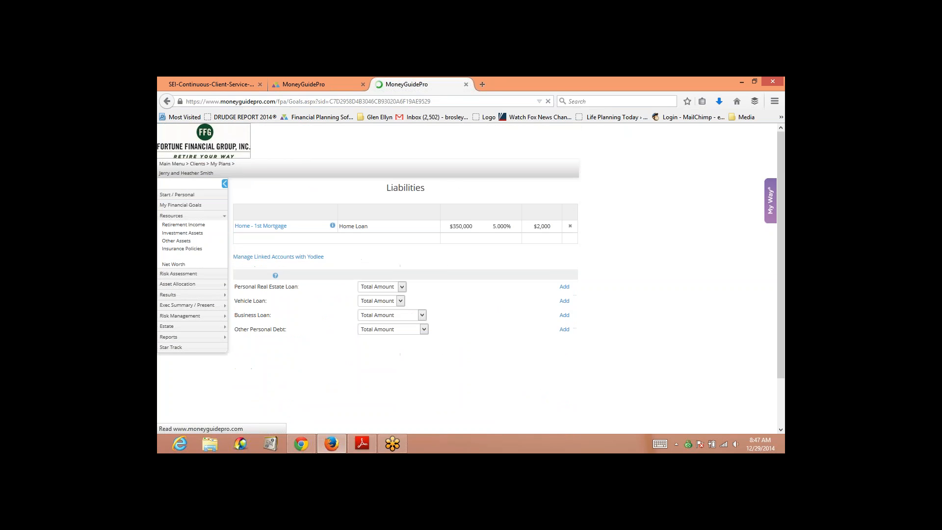